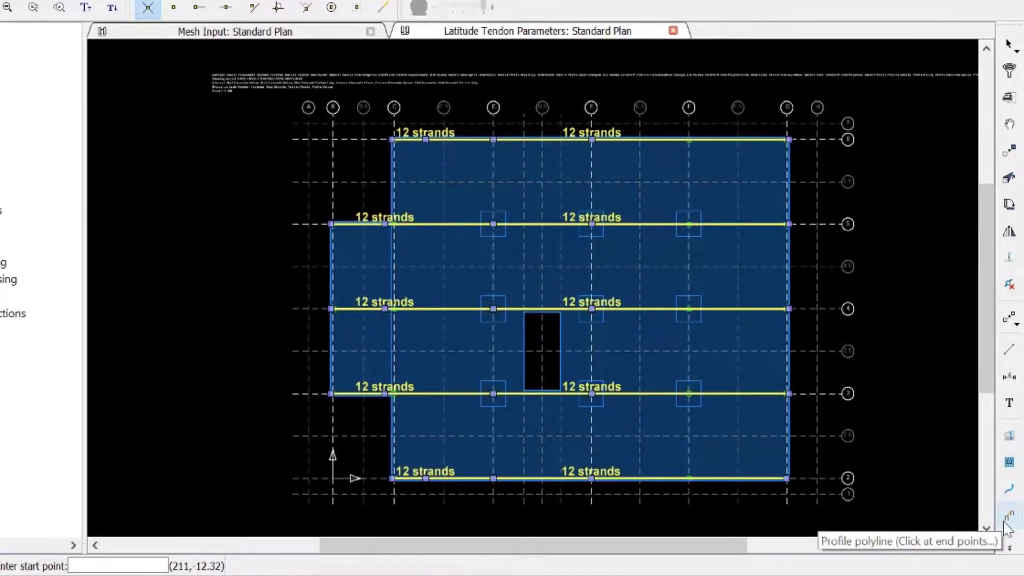
Set profile polyline defaults to Support location and Top Cover reference at 1.25 in, with optimization off.
click(1004, 524)
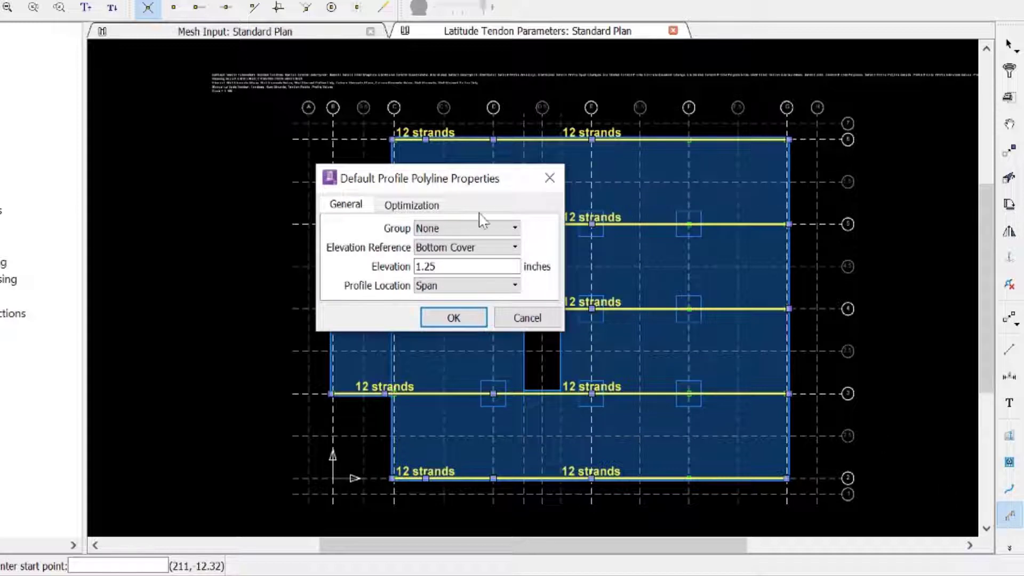
click(467, 288)
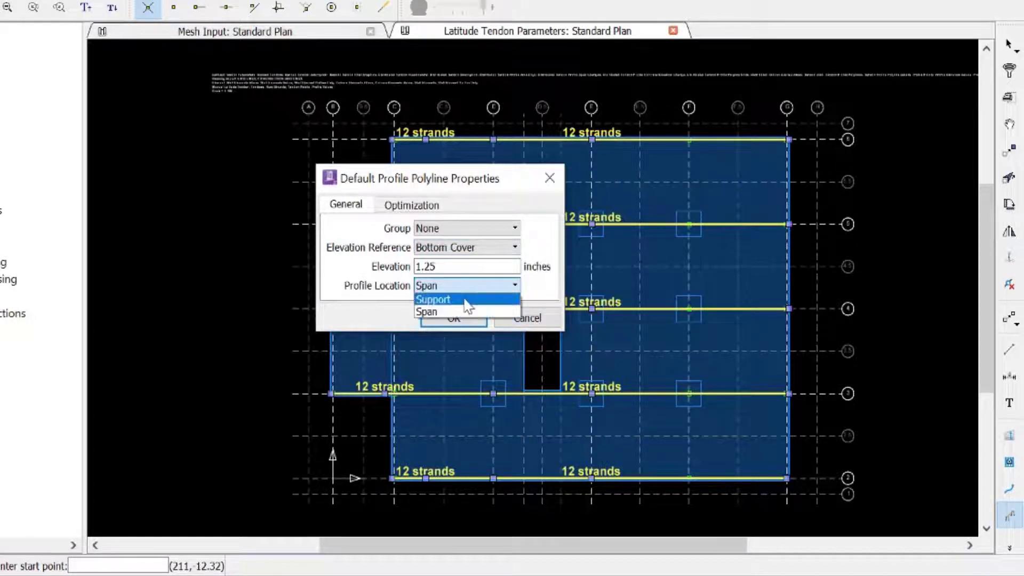
click(465, 298)
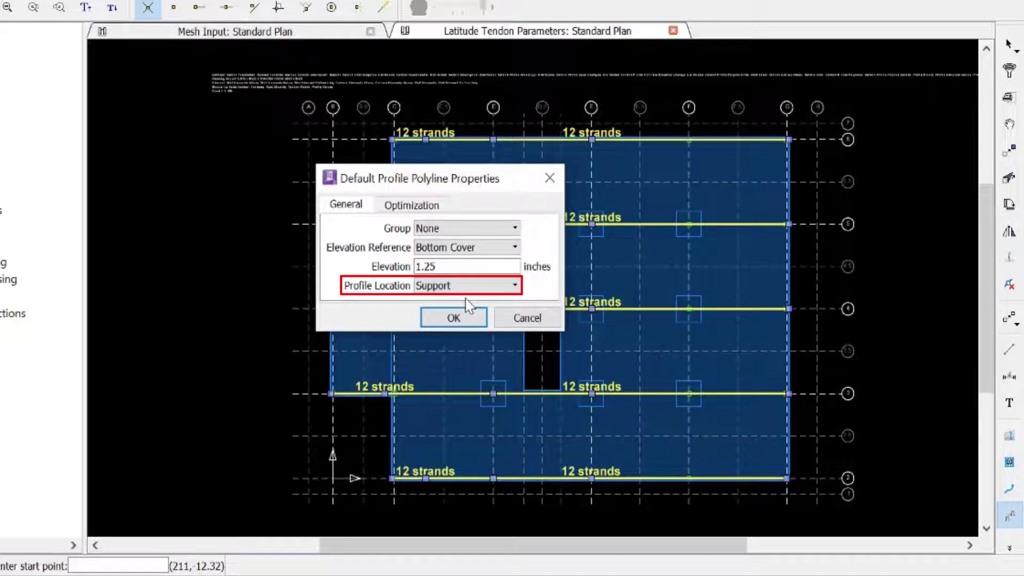
click(457, 249)
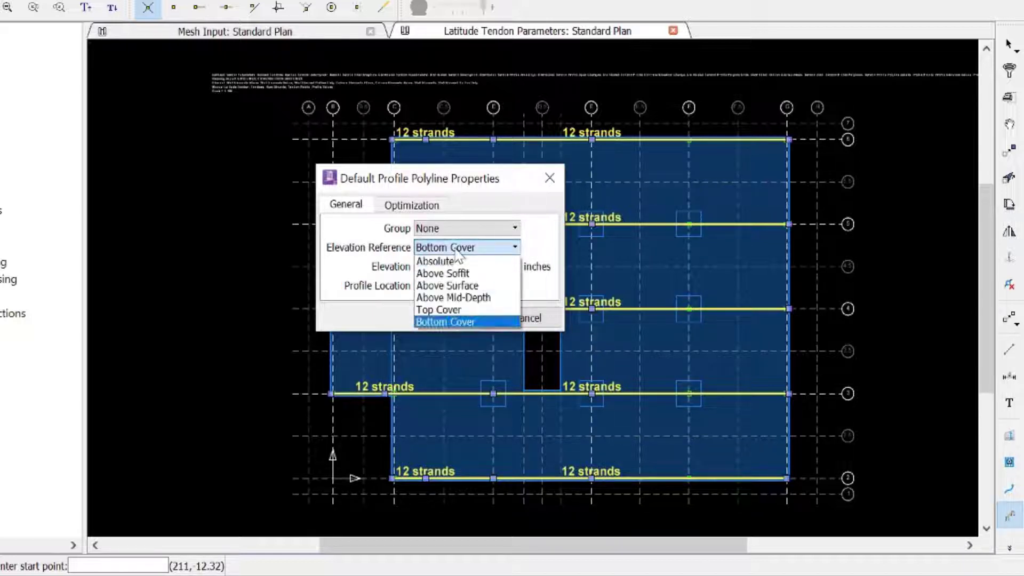
click(454, 310)
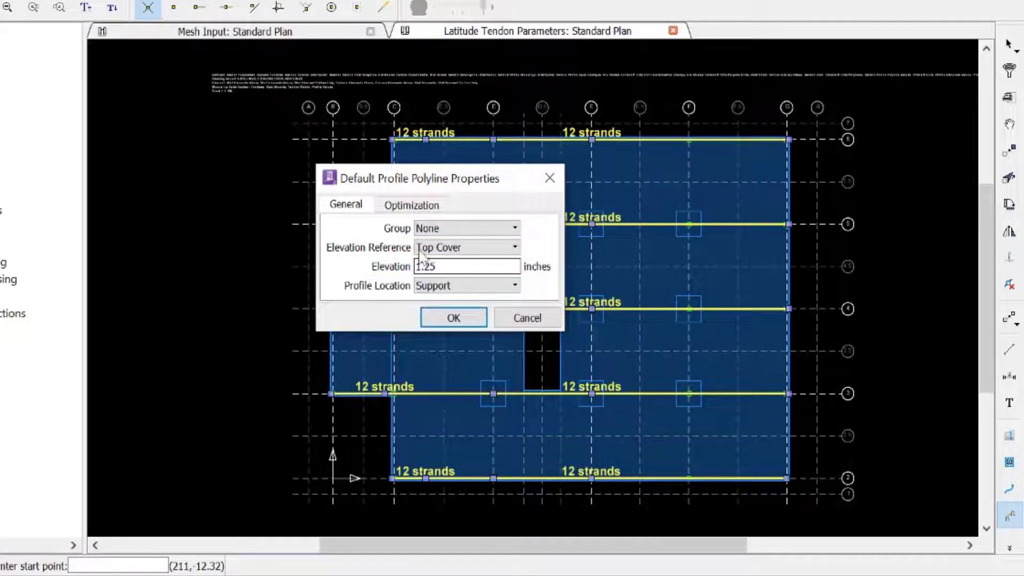
click(408, 205)
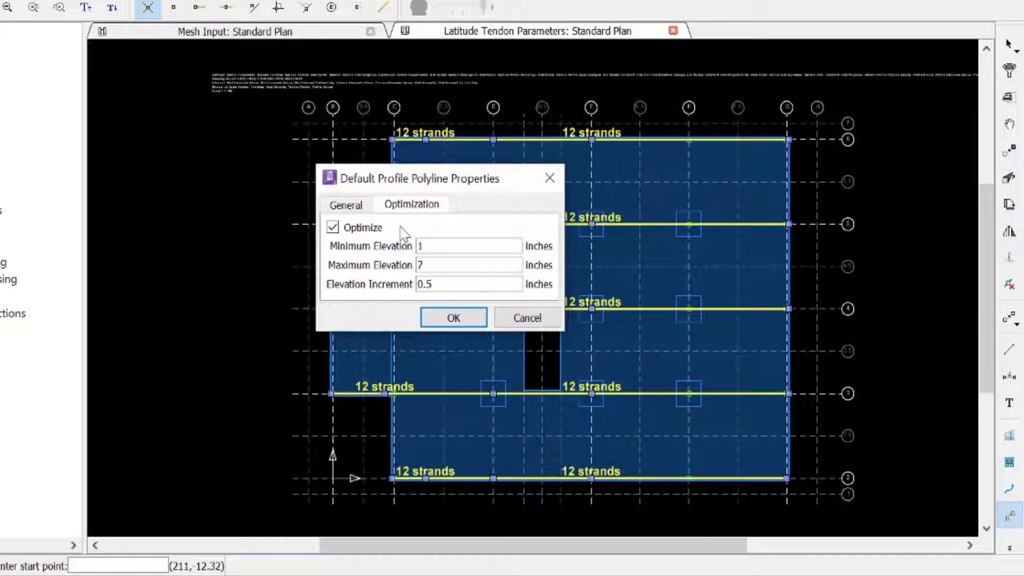
click(332, 228)
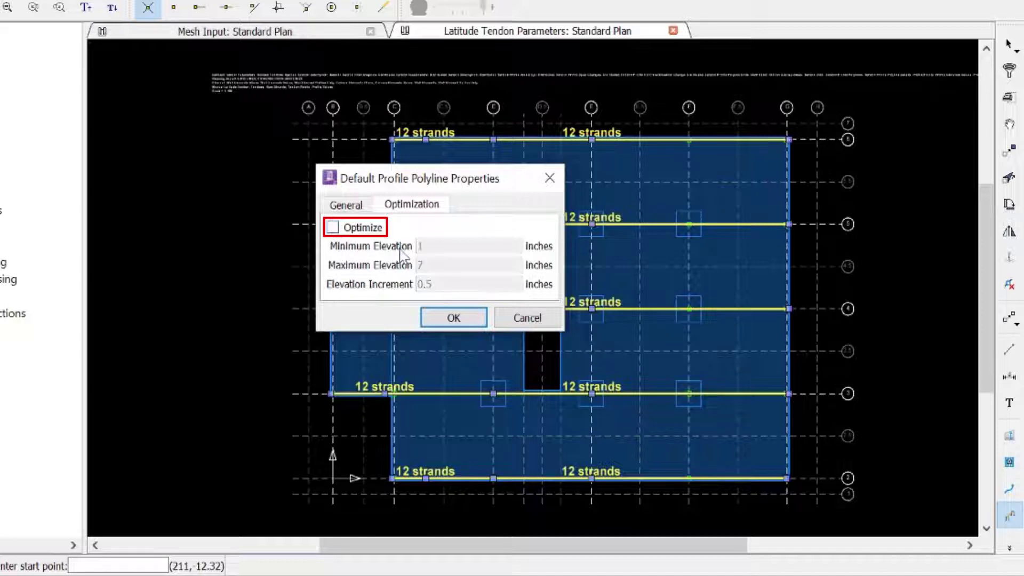
click(453, 318)
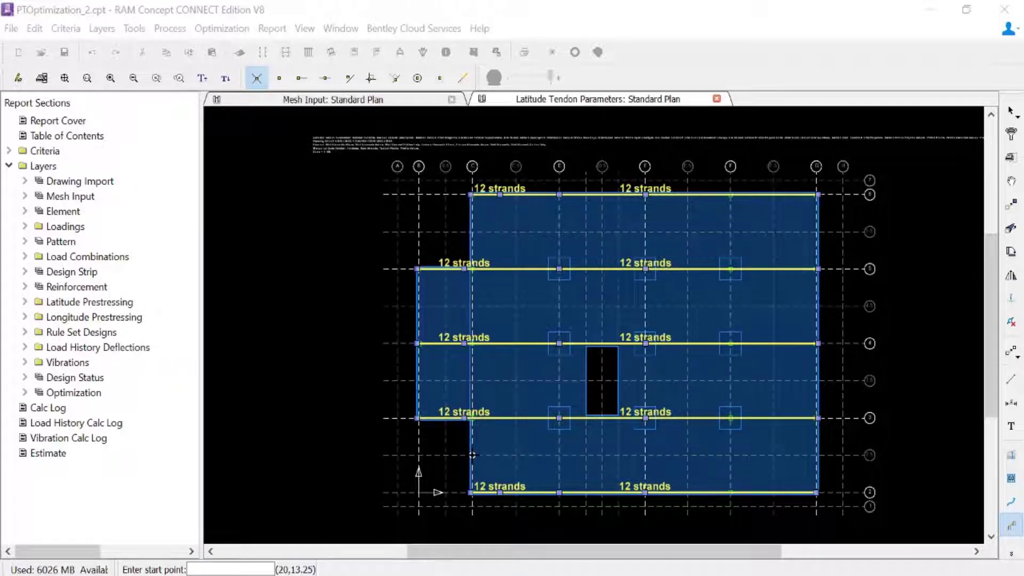
Draw a support profile polyline up the left column line, from the bottom strand line to the top.
click(472, 455)
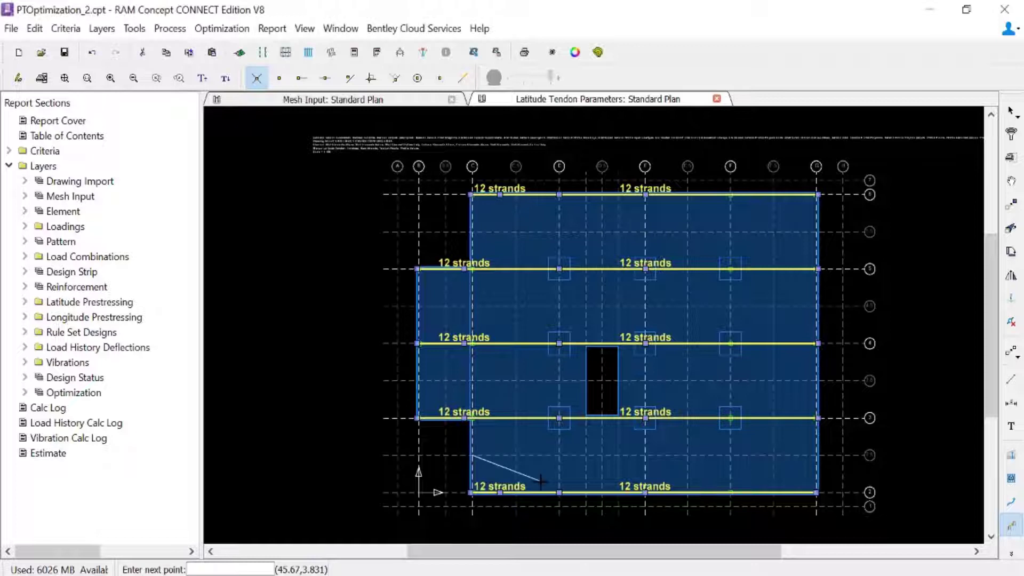
click(473, 231)
right_click(496, 240)
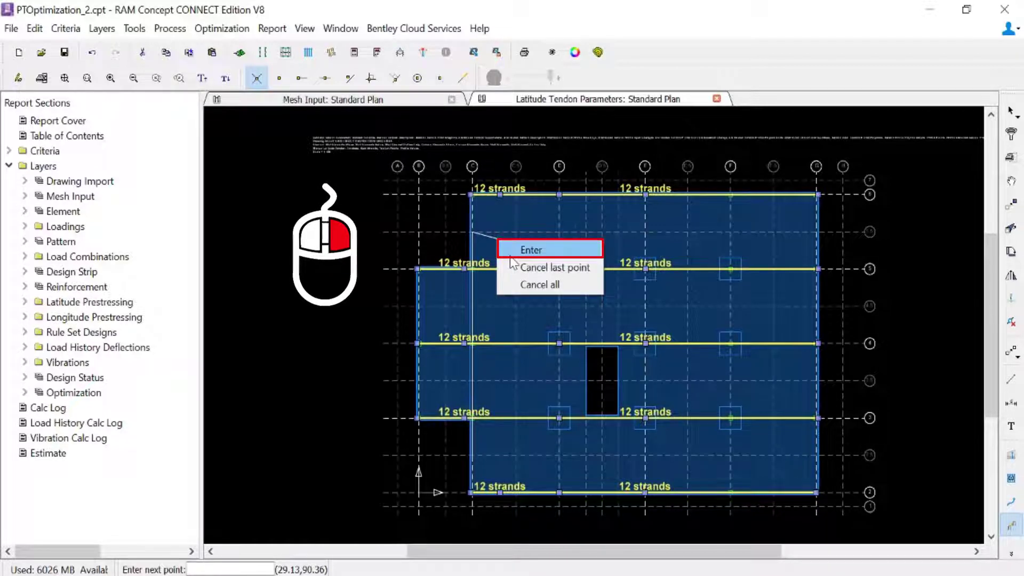
click(510, 254)
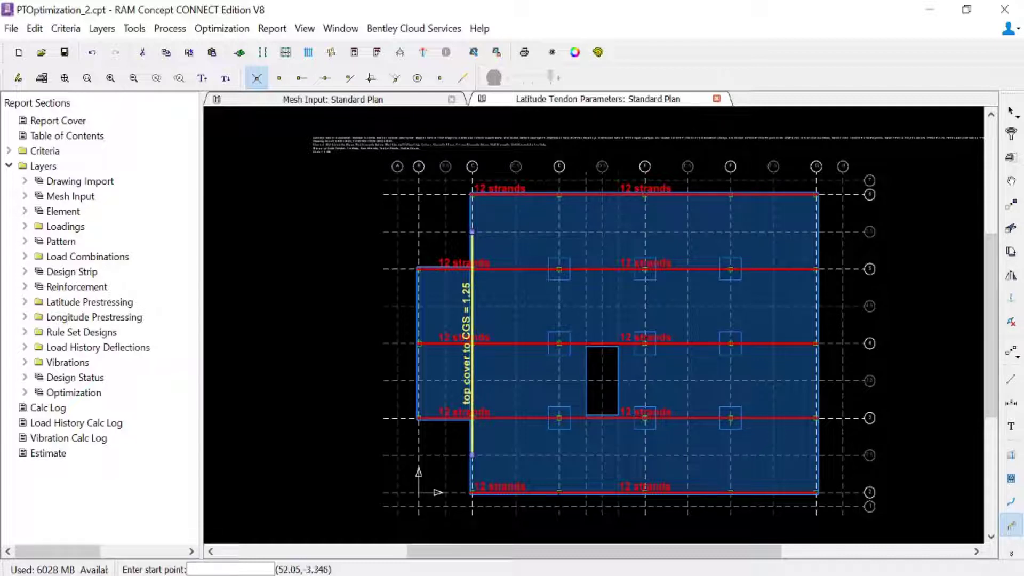
Draw top-cover support polylines on the second, third and fourth column lines, bottom to top strand.
click(559, 494)
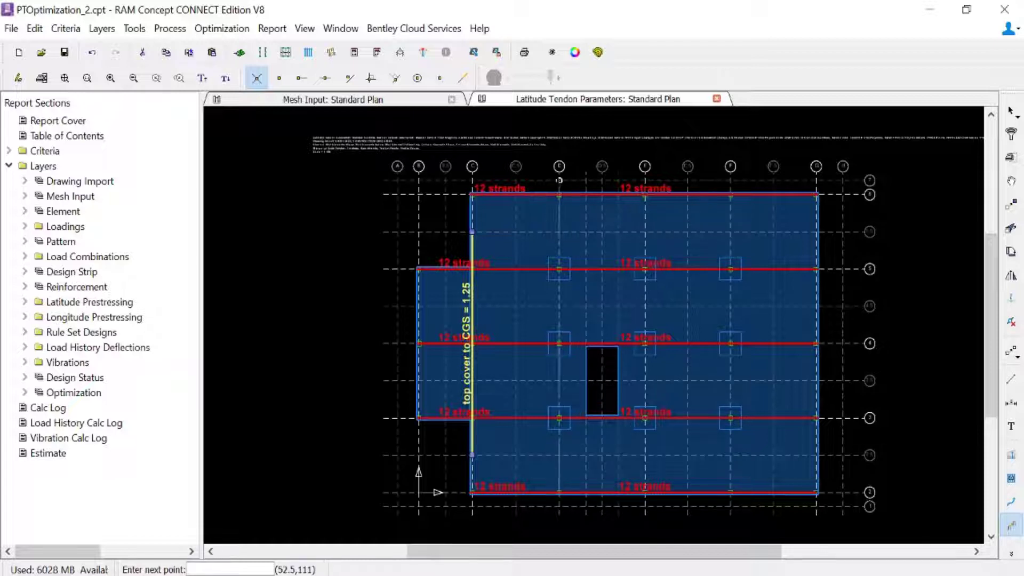
click(559, 193)
right_click(568, 228)
click(585, 242)
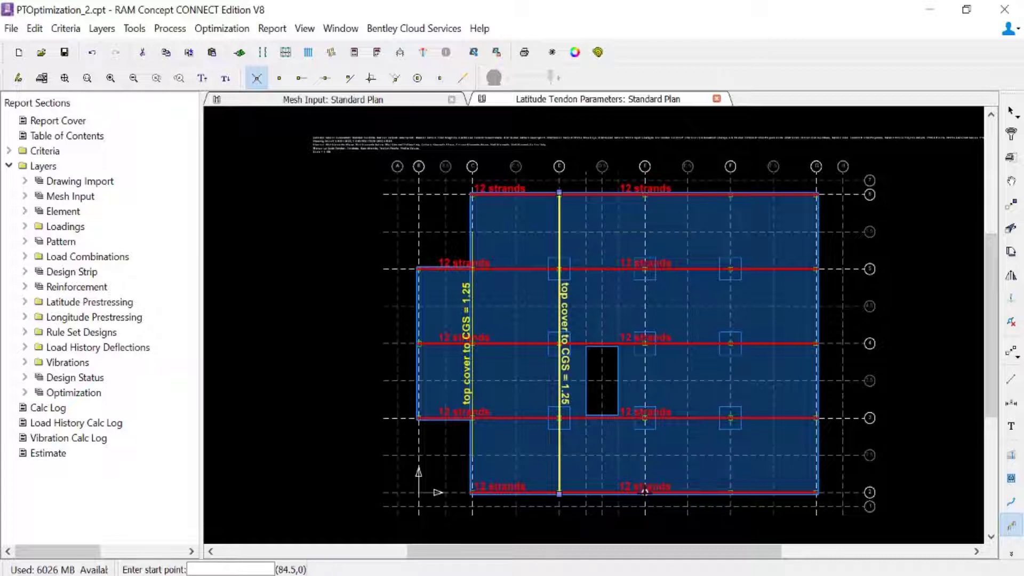
click(645, 493)
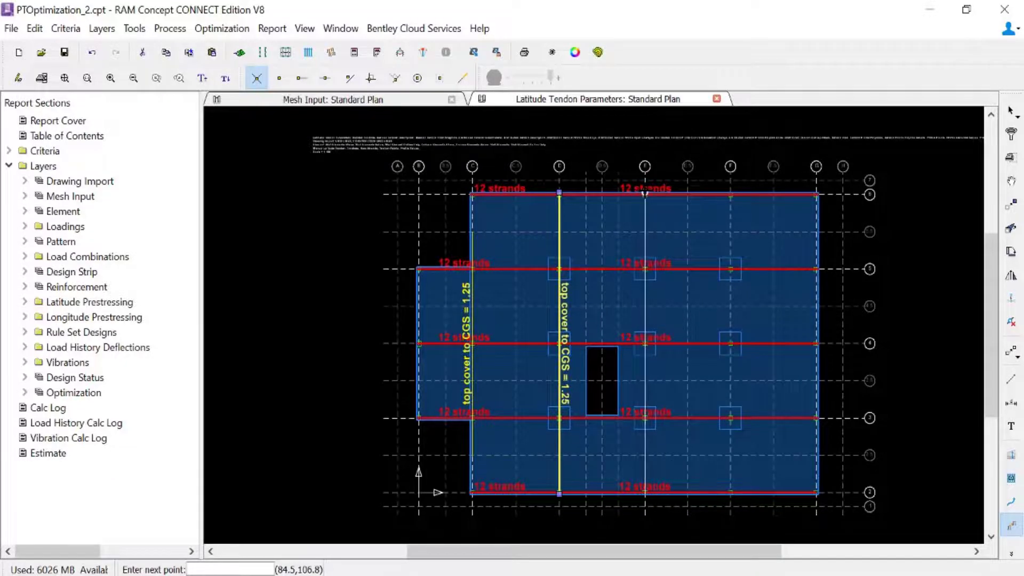
right_click(652, 235)
click(675, 255)
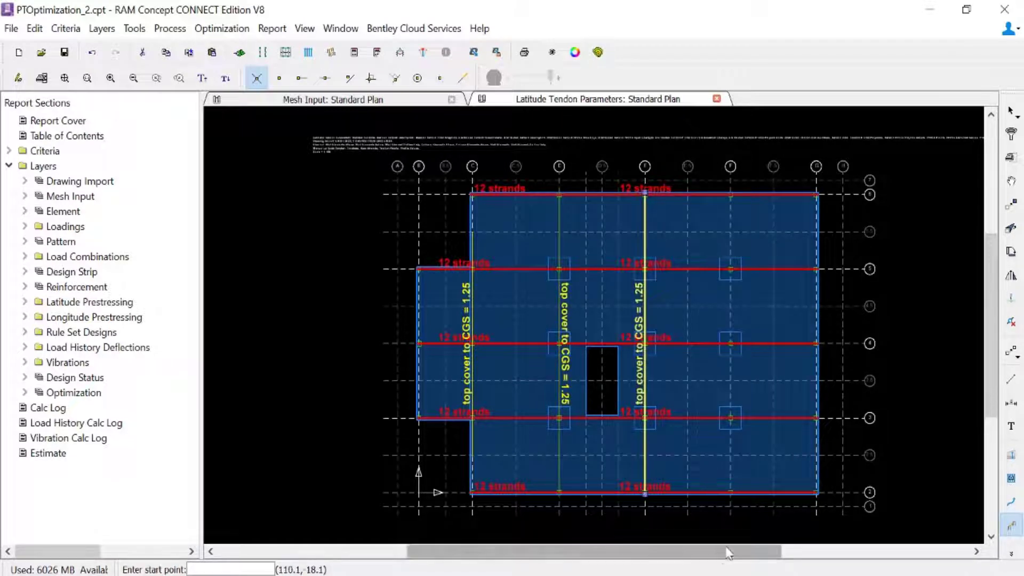
click(730, 494)
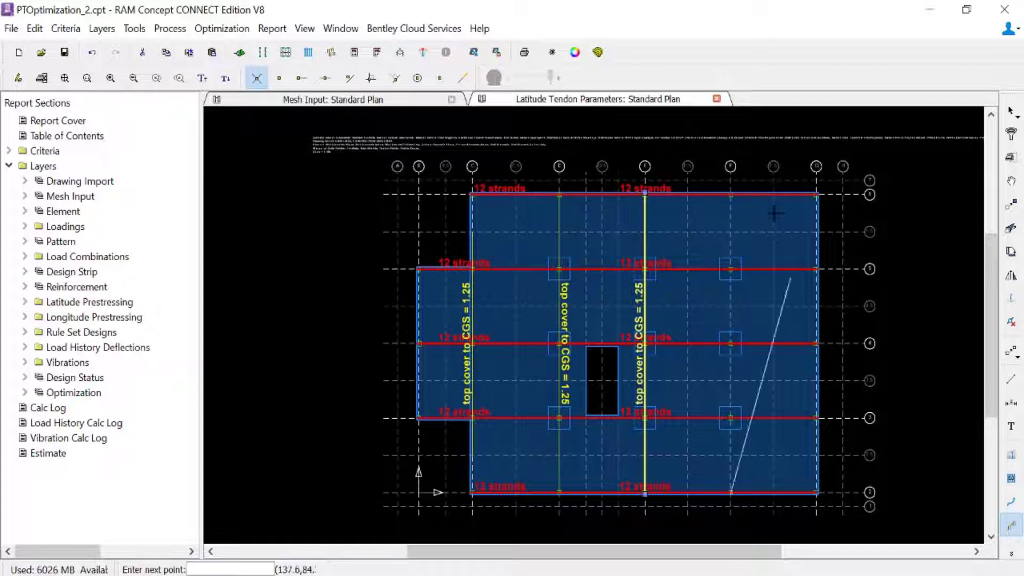
click(731, 193)
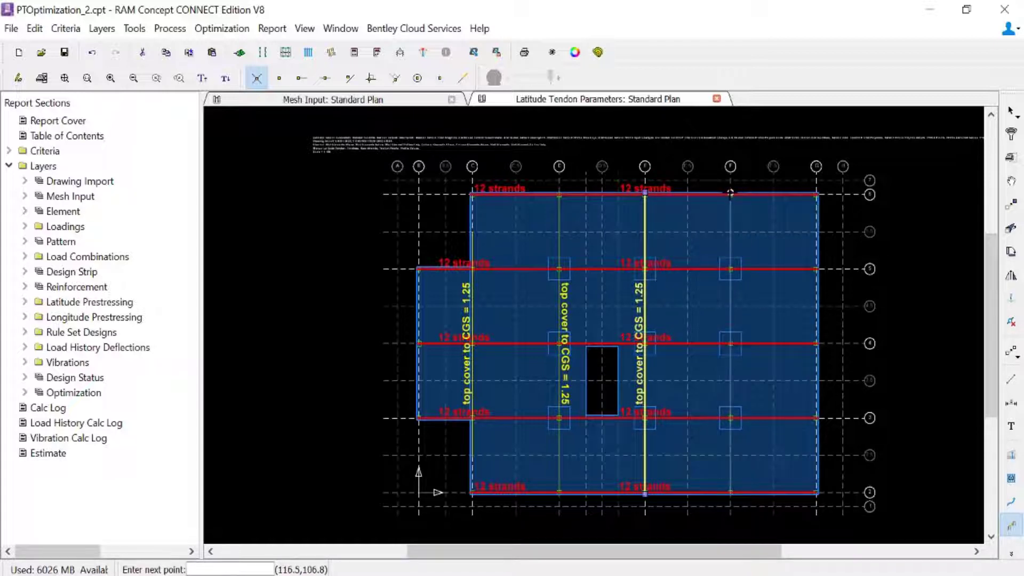
right_click(738, 226)
click(757, 240)
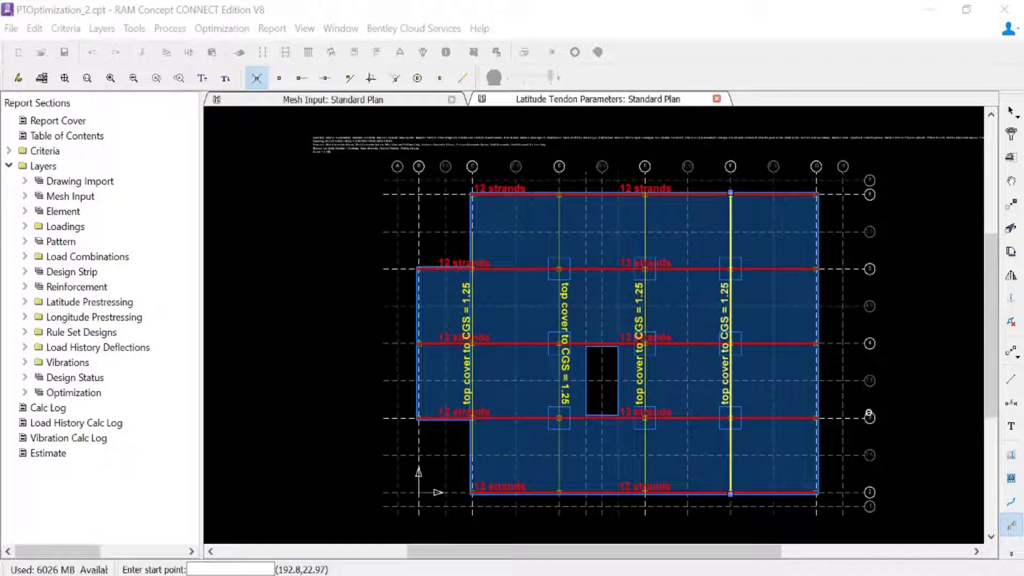
Switch profile polyline defaults to Span location and Bottom Cover reference, optimized from 1 to 7 in 0.5 steps.
double_click(1011, 529)
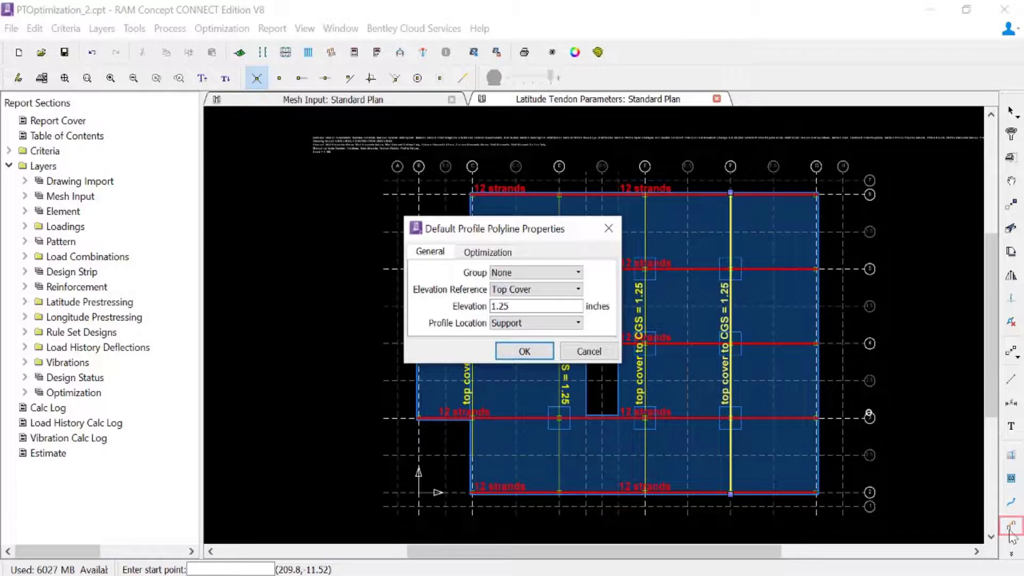
click(537, 324)
click(526, 346)
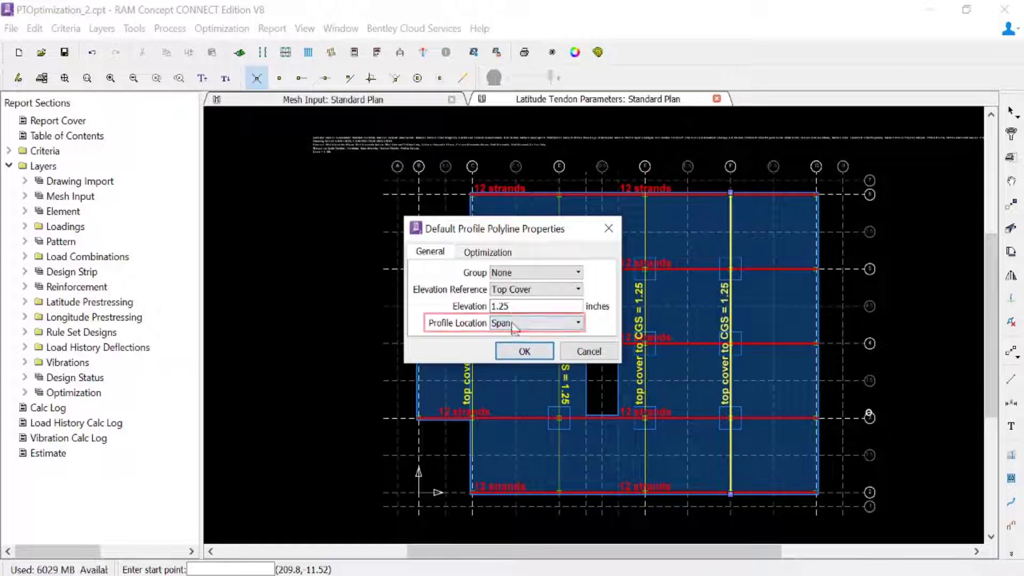
click(513, 289)
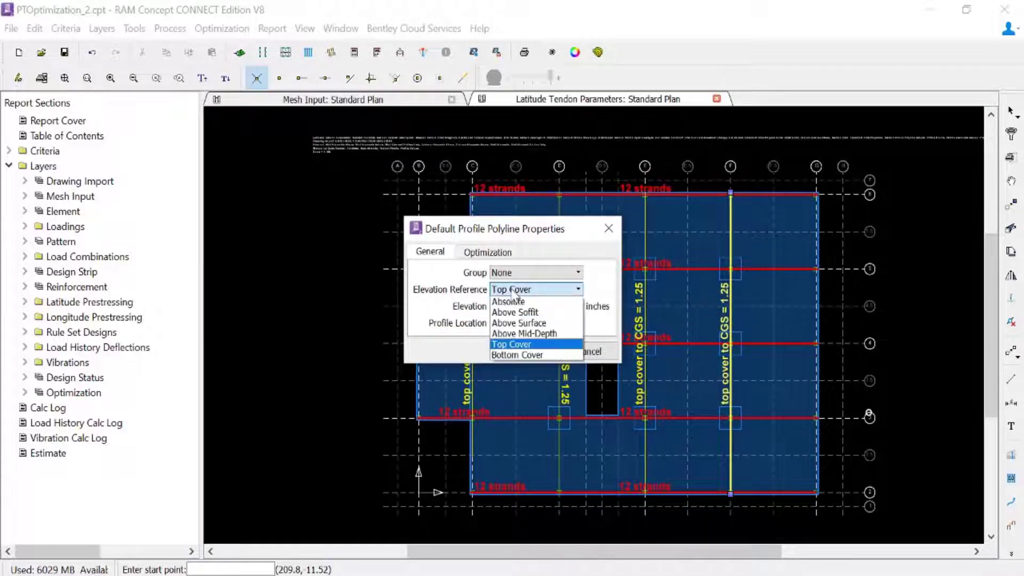
click(509, 355)
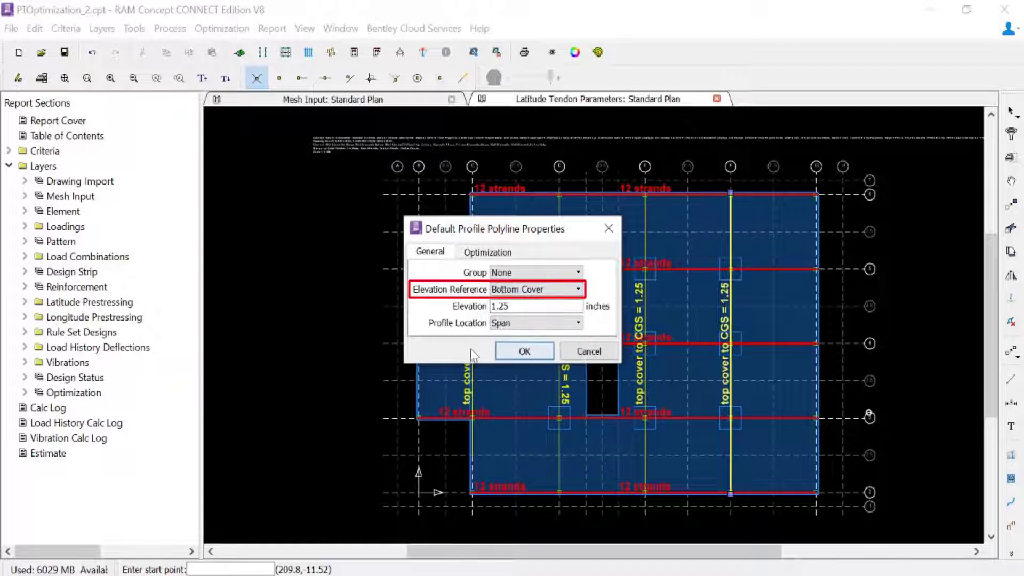
click(473, 254)
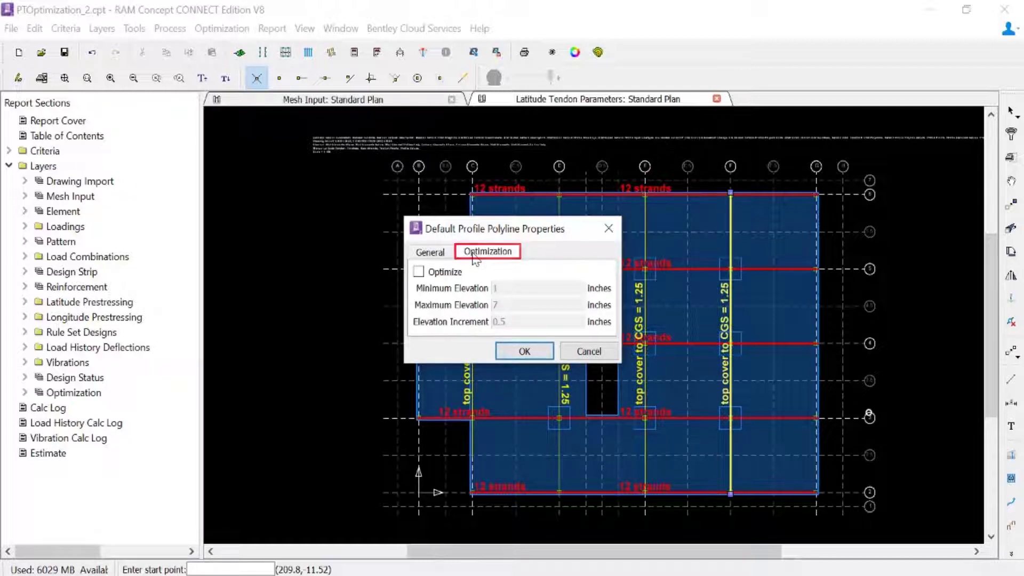
click(419, 273)
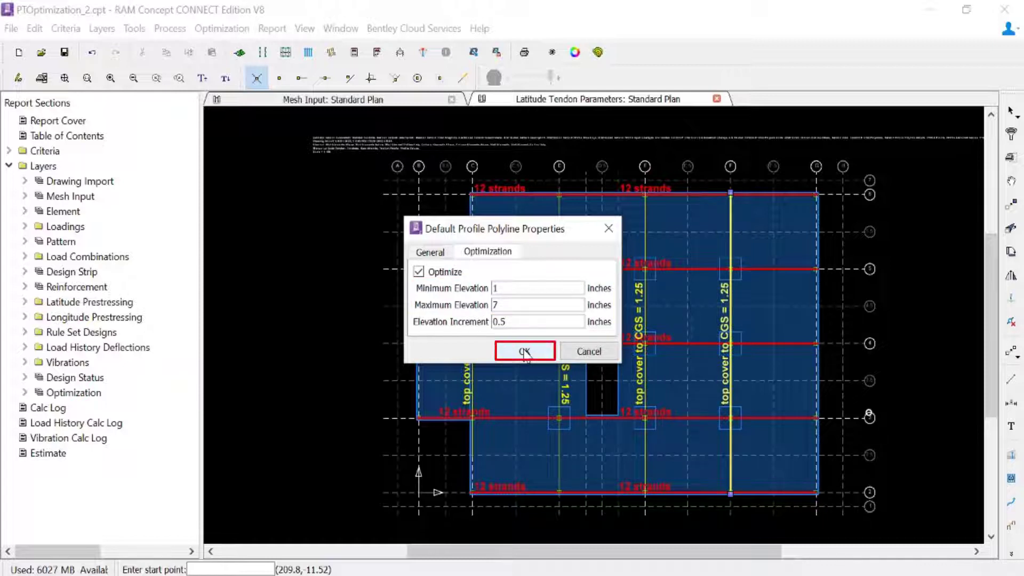
click(524, 351)
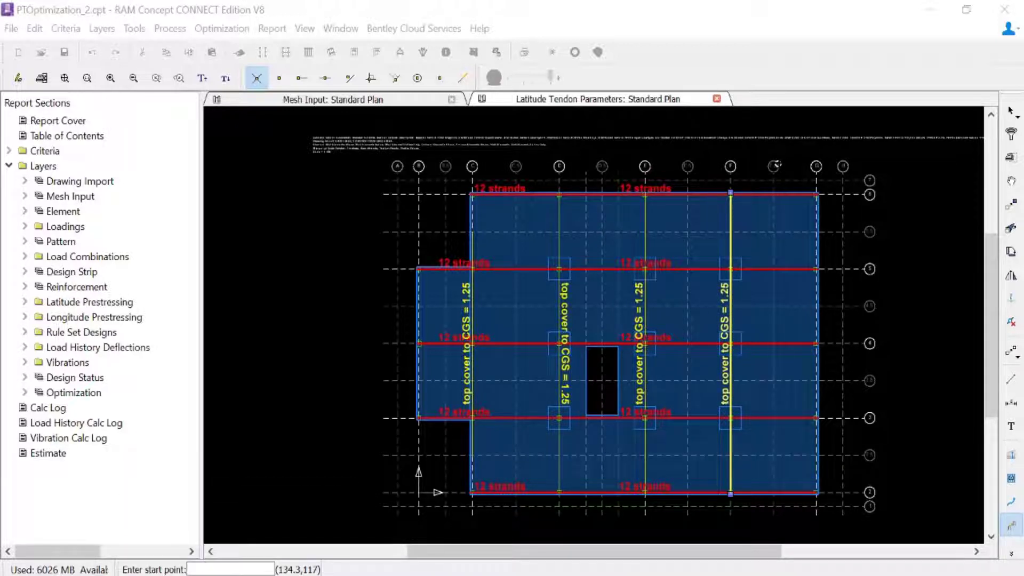
Draw bottom-cover span polylines in the left bay and the next span to its right.
click(444, 419)
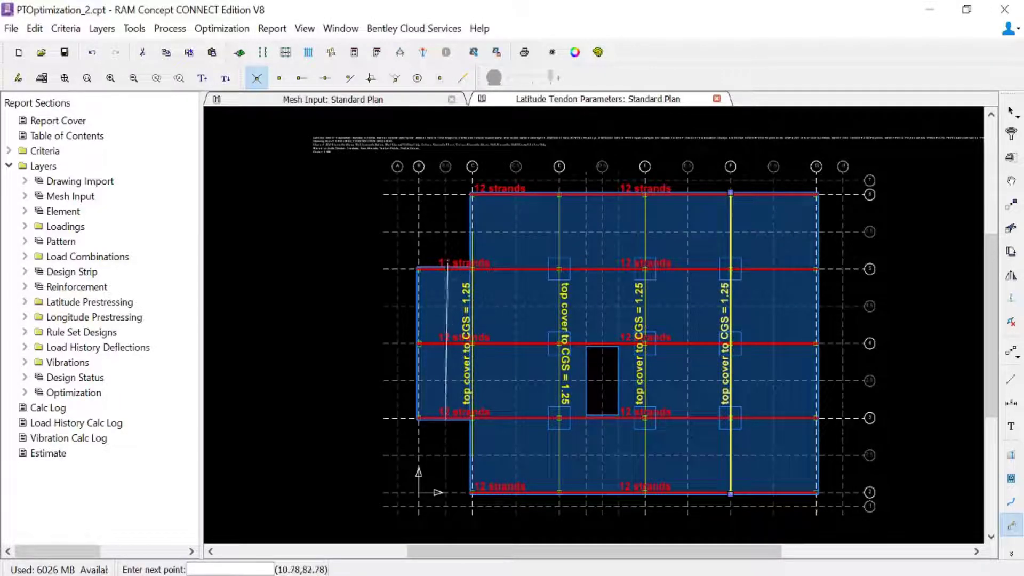
click(445, 267)
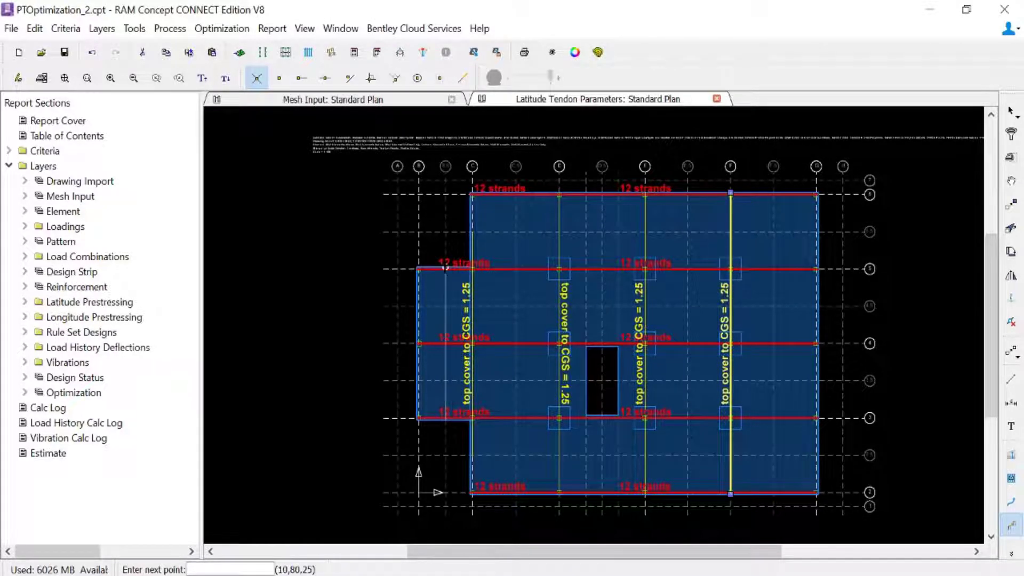
right_click(457, 308)
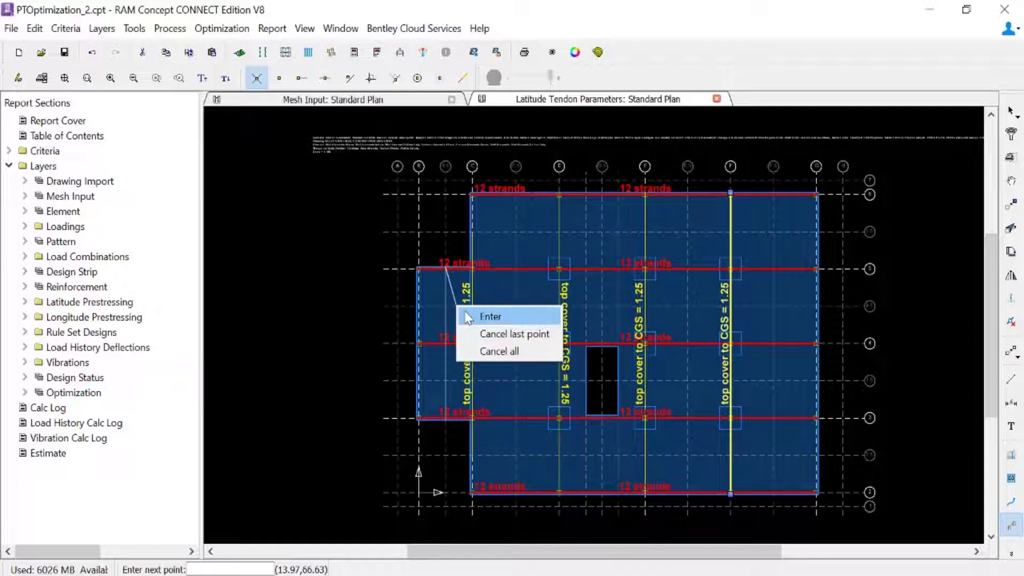
click(487, 316)
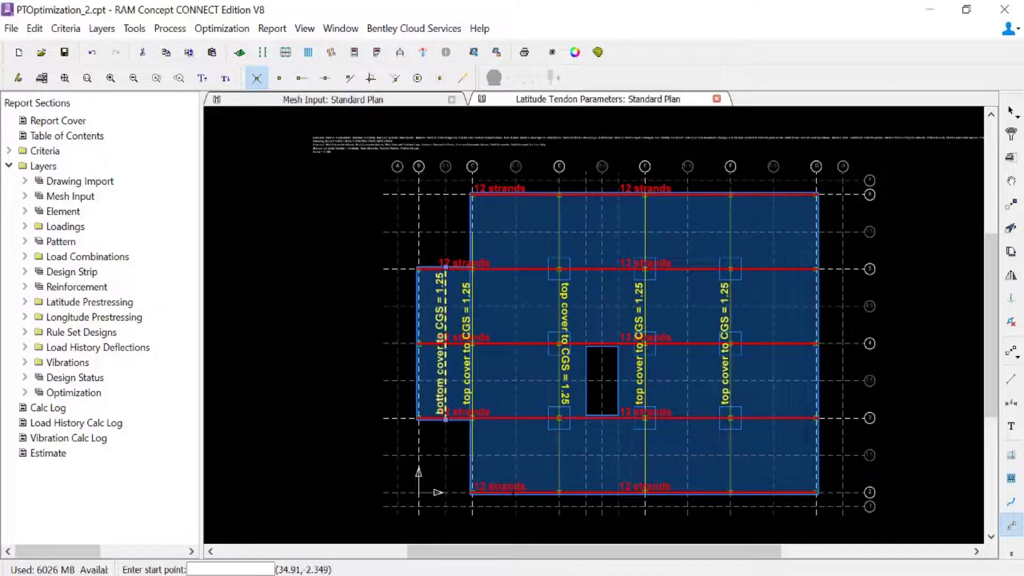
click(516, 494)
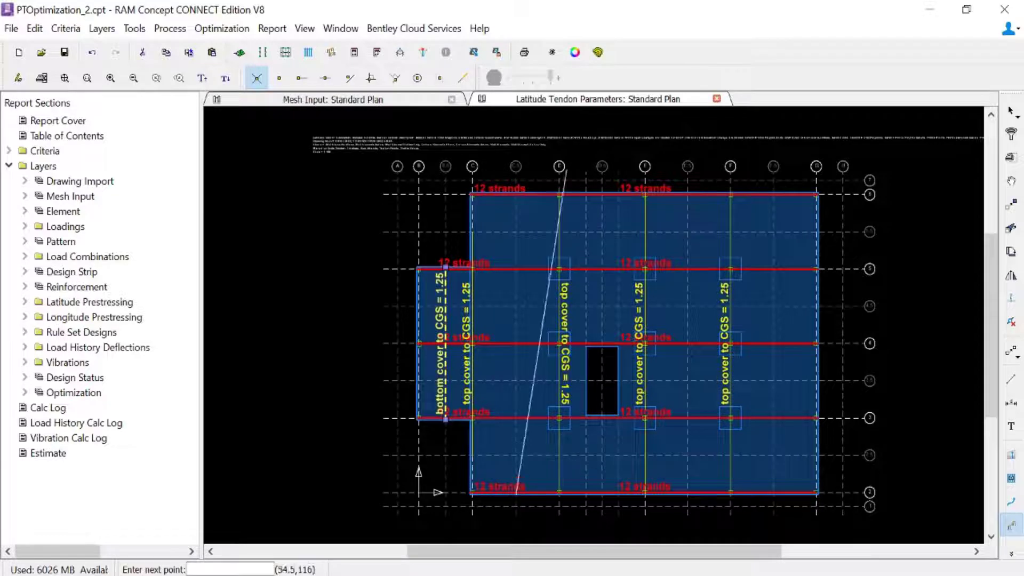
click(515, 191)
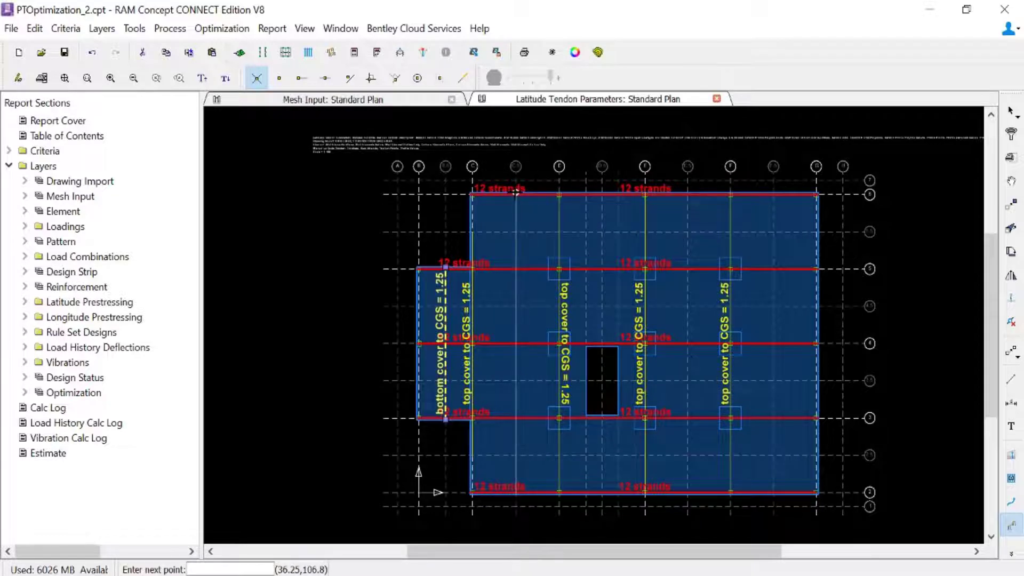
right_click(544, 229)
click(555, 240)
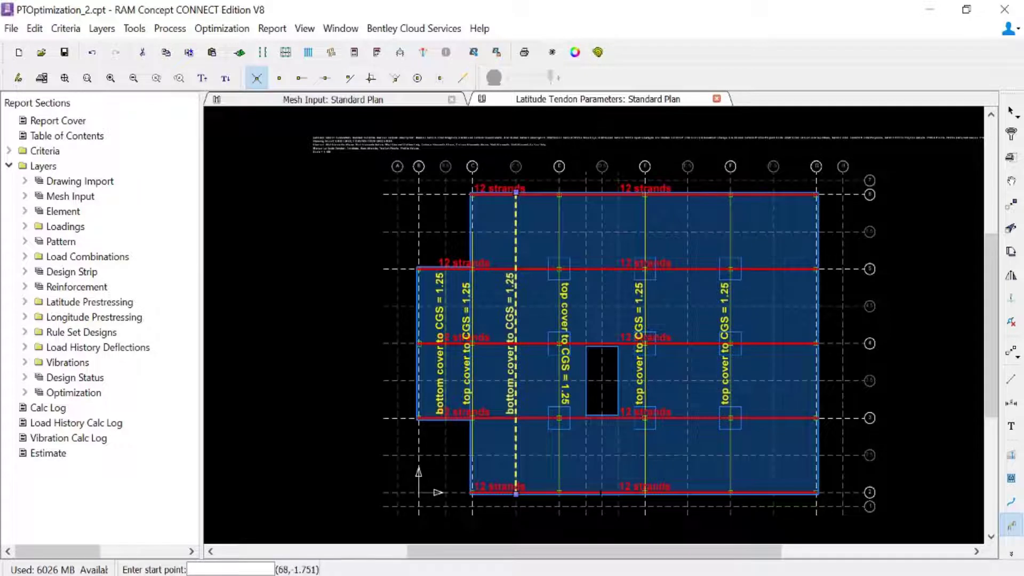
Draw bottom-cover span polylines in the two remaining spans, including the one beside the opening.
click(601, 493)
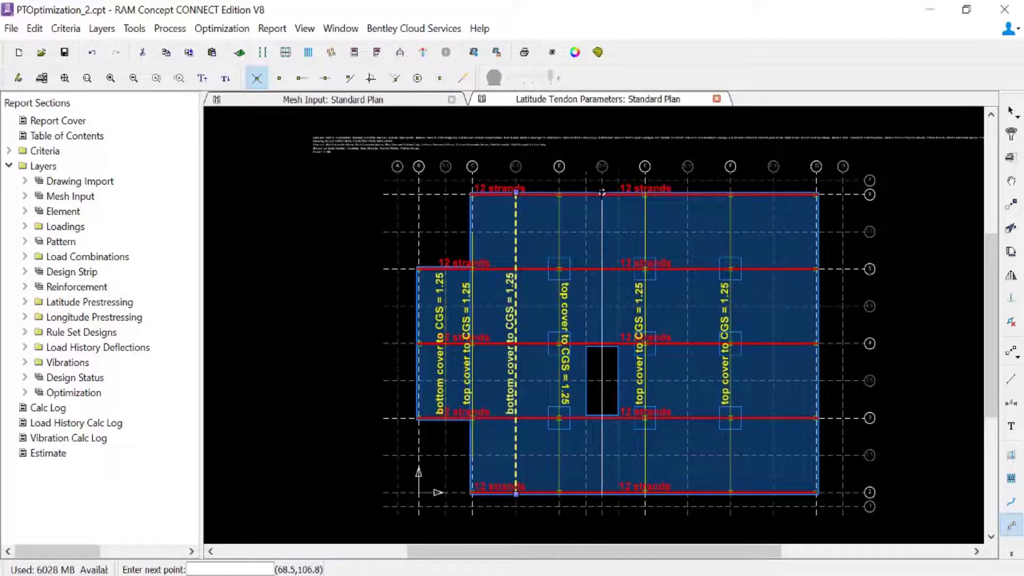
click(602, 192)
right_click(612, 211)
click(643, 224)
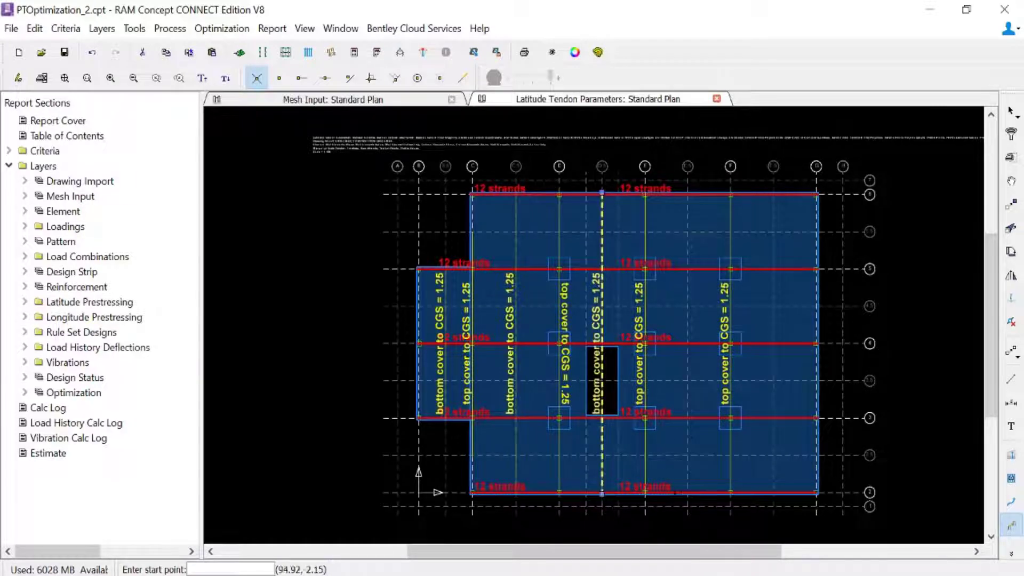
click(687, 494)
click(688, 193)
right_click(704, 227)
click(735, 240)
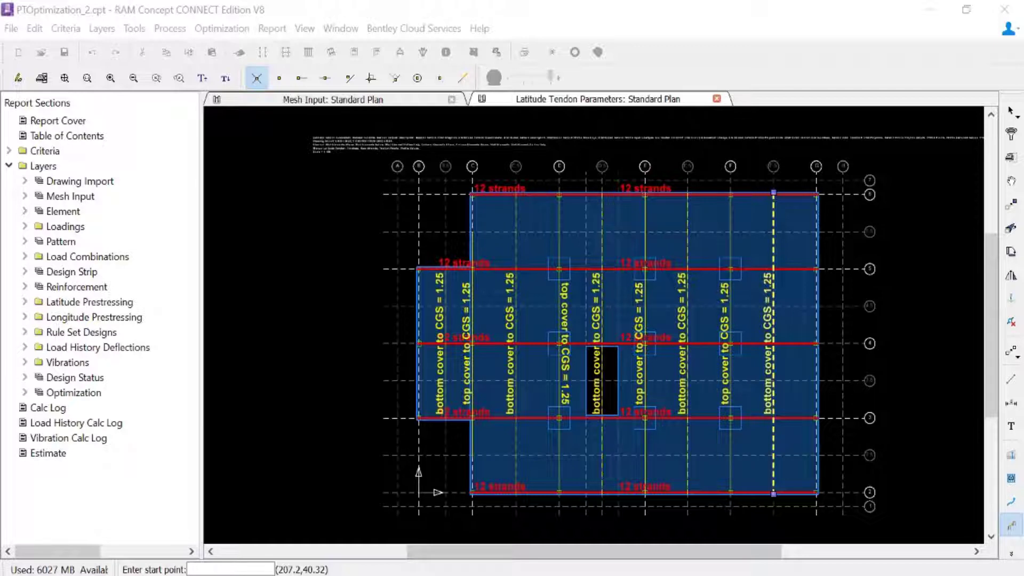
Cancel the drawing tool and crossing-select the dashed bottom-cover span polylines across the slab.
click(698, 226)
click(670, 214)
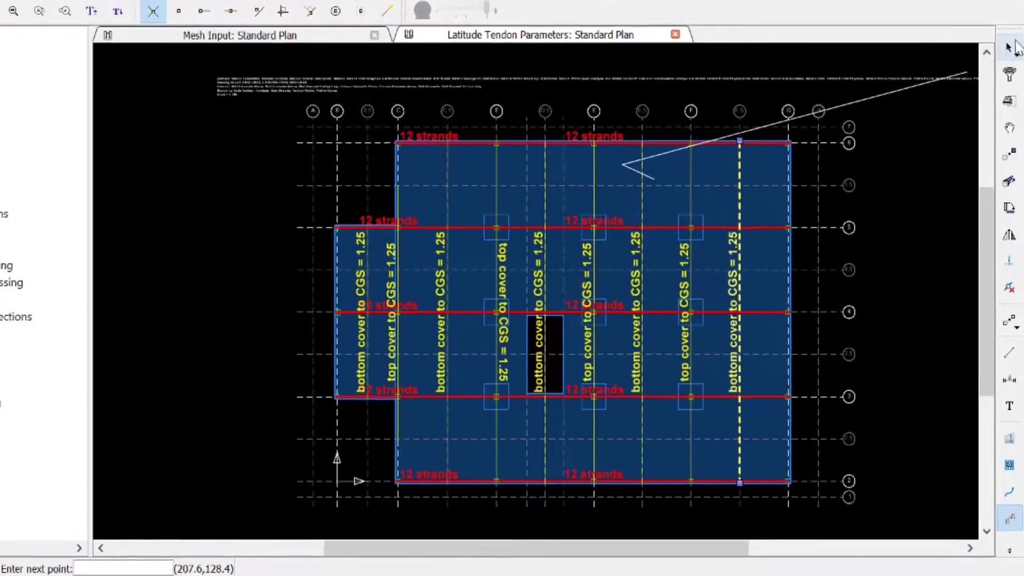
click(1009, 48)
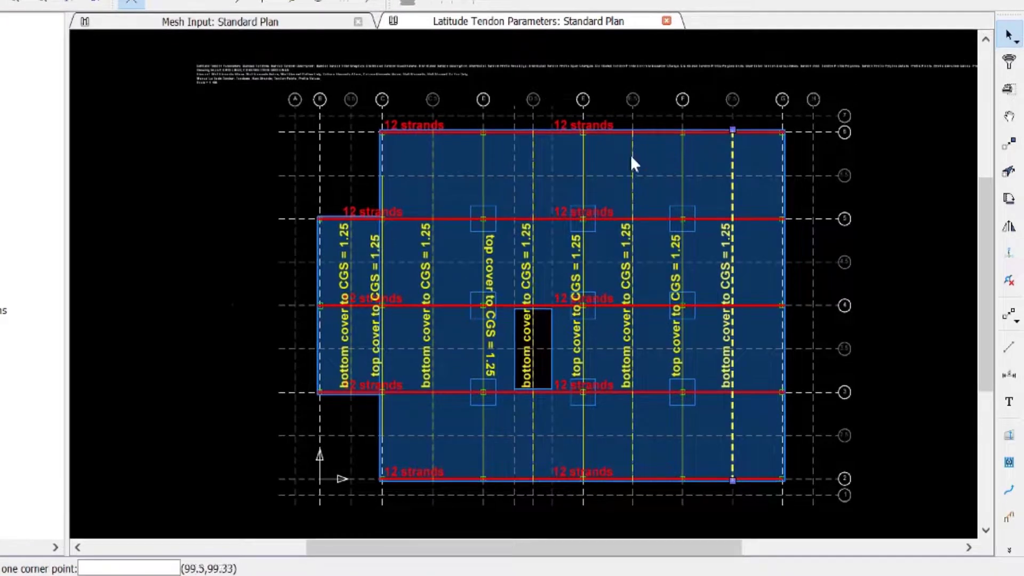
click(658, 166)
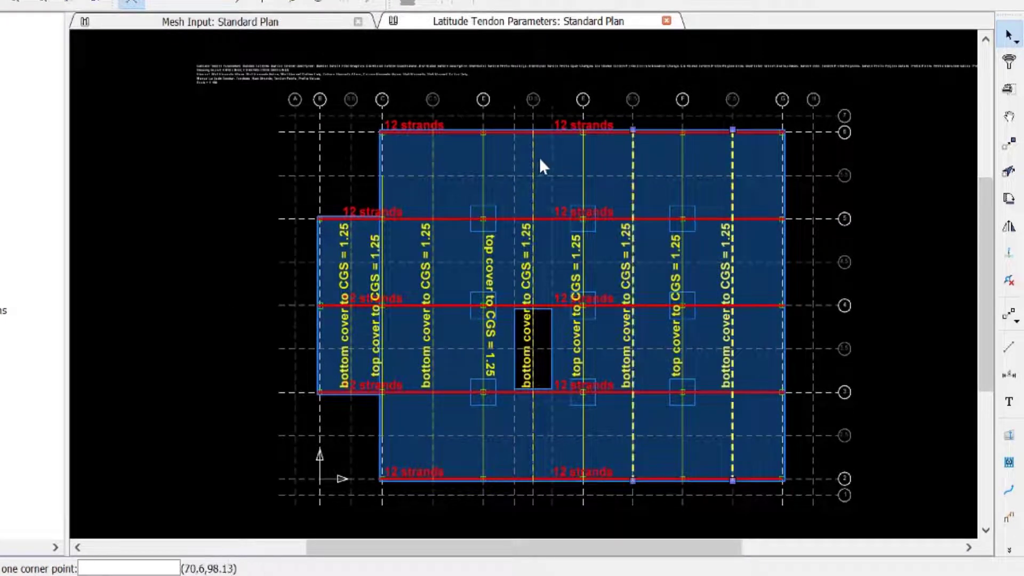
click(511, 150)
click(448, 156)
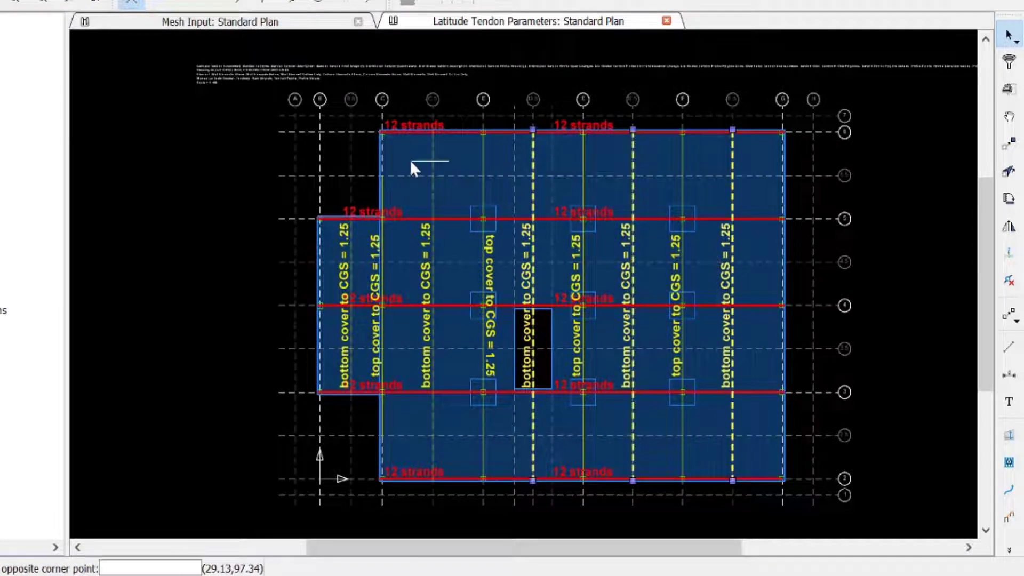
click(410, 159)
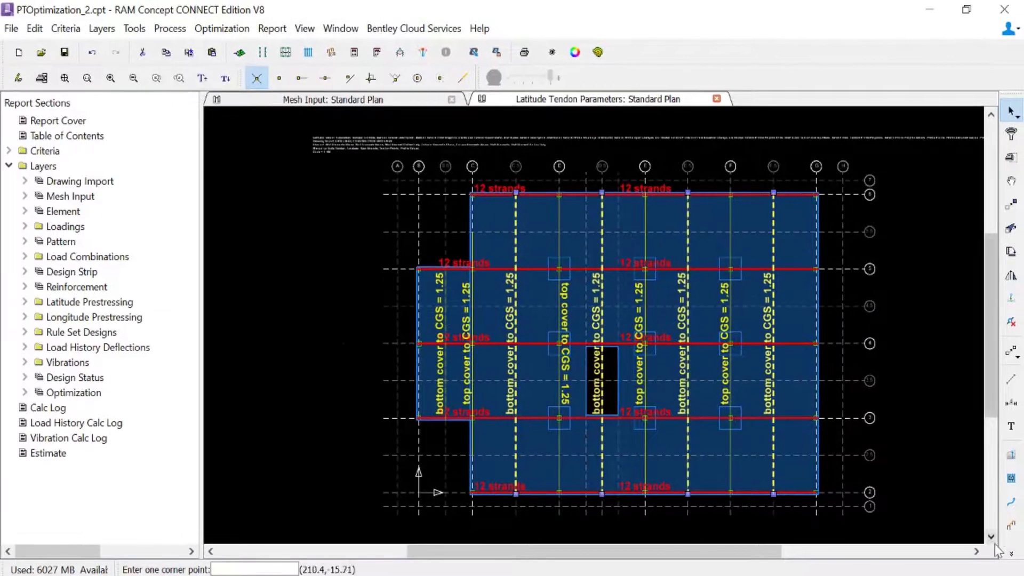
Expand the right toolbar and choose Split Profile Polylines from the split flyout.
click(1011, 555)
click(1011, 555)
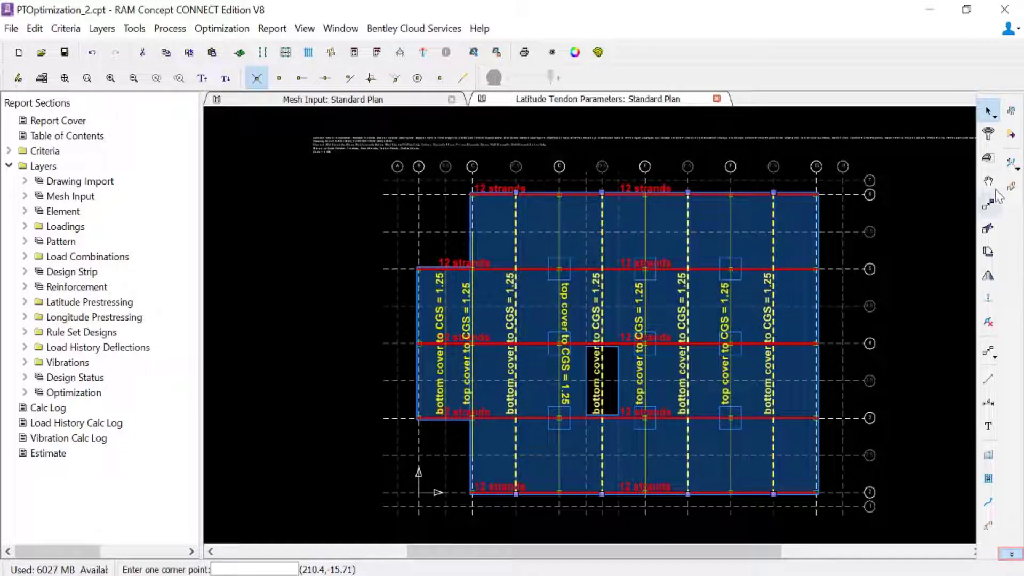
click(1012, 166)
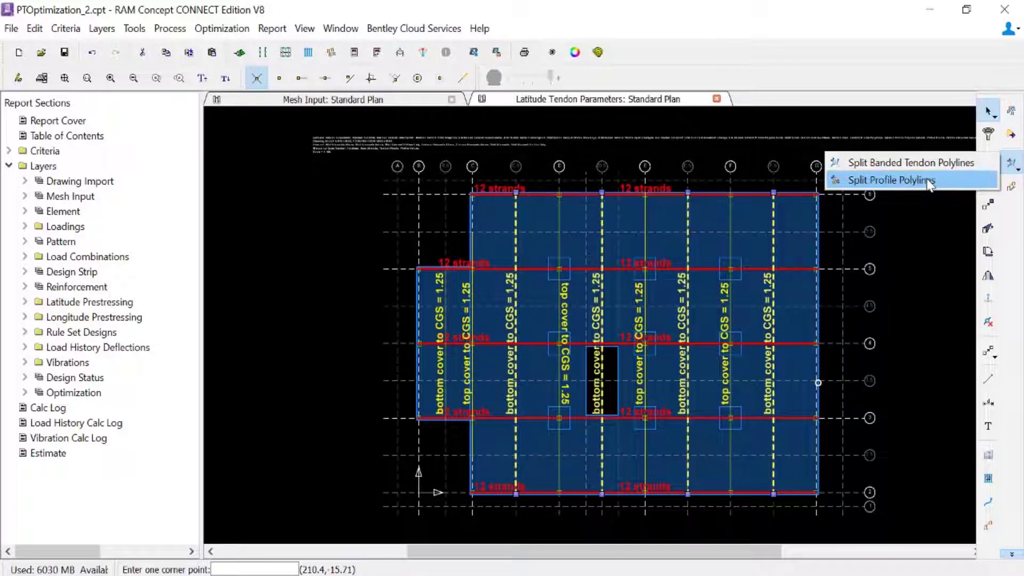
click(928, 182)
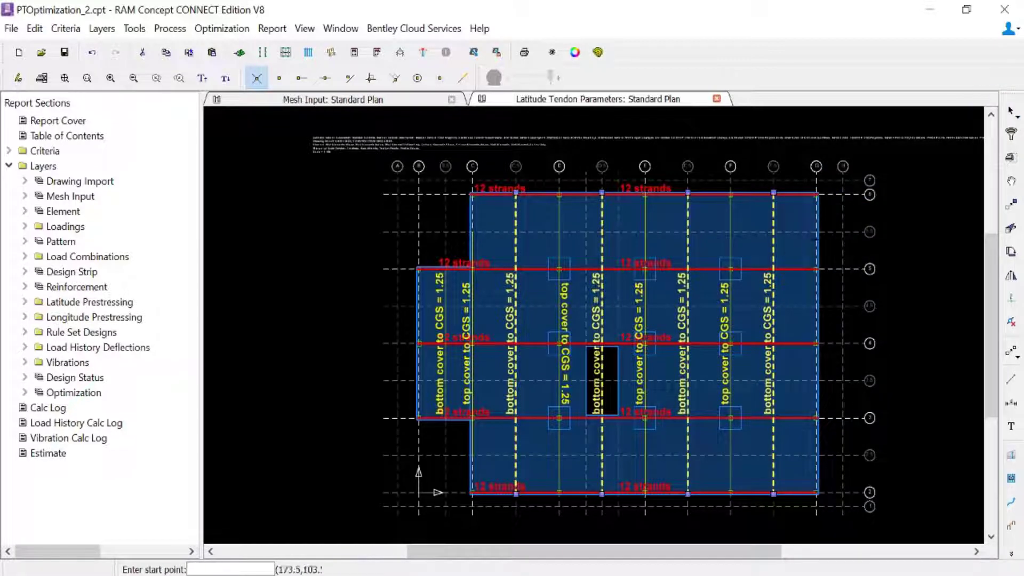
Split the span polylines along gridlines 5.5, 4.5, 3.5 and 2.5, cutting each from right to left.
click(843, 231)
click(419, 232)
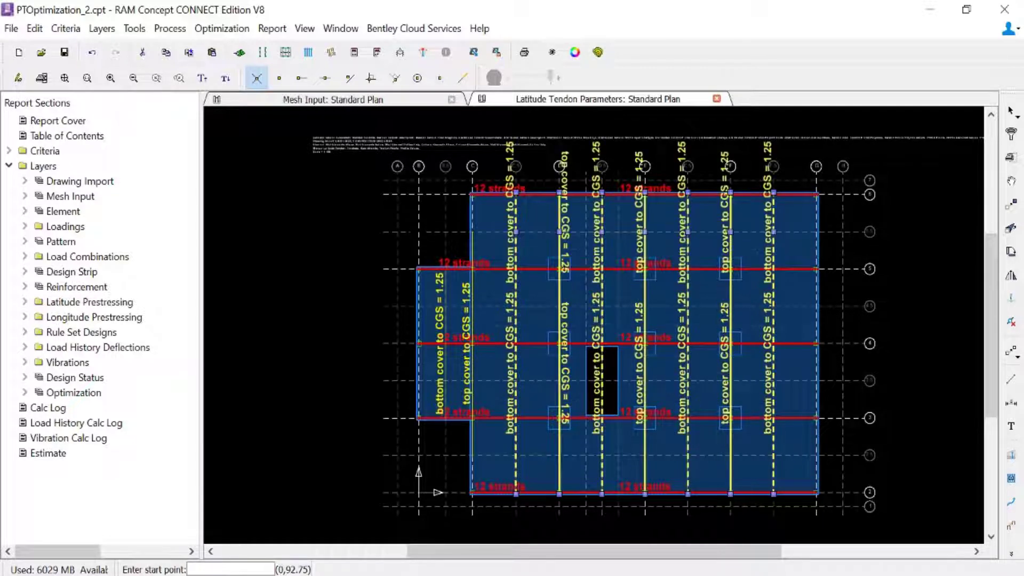
click(842, 306)
click(396, 306)
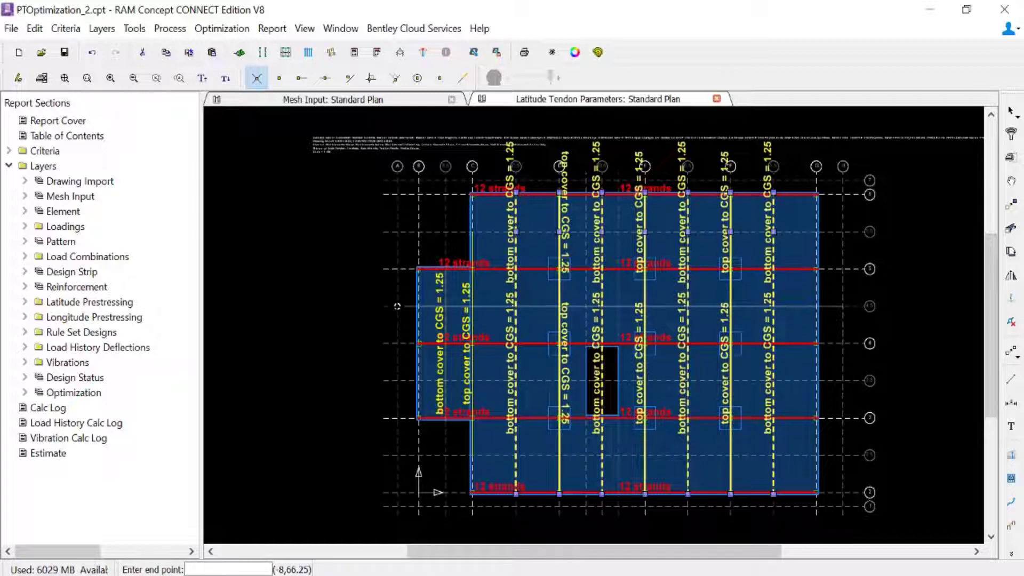
click(843, 381)
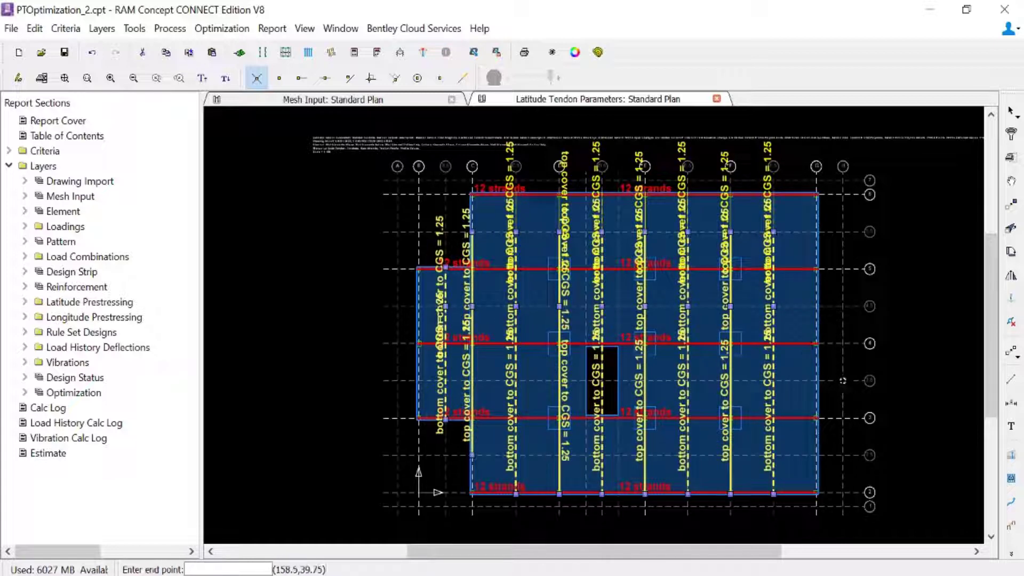
click(397, 380)
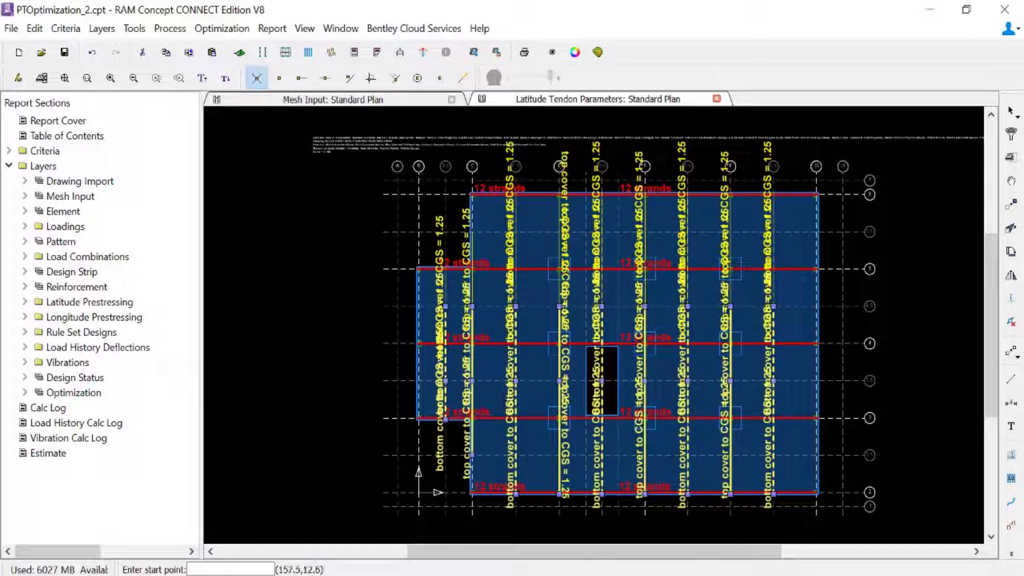
click(843, 455)
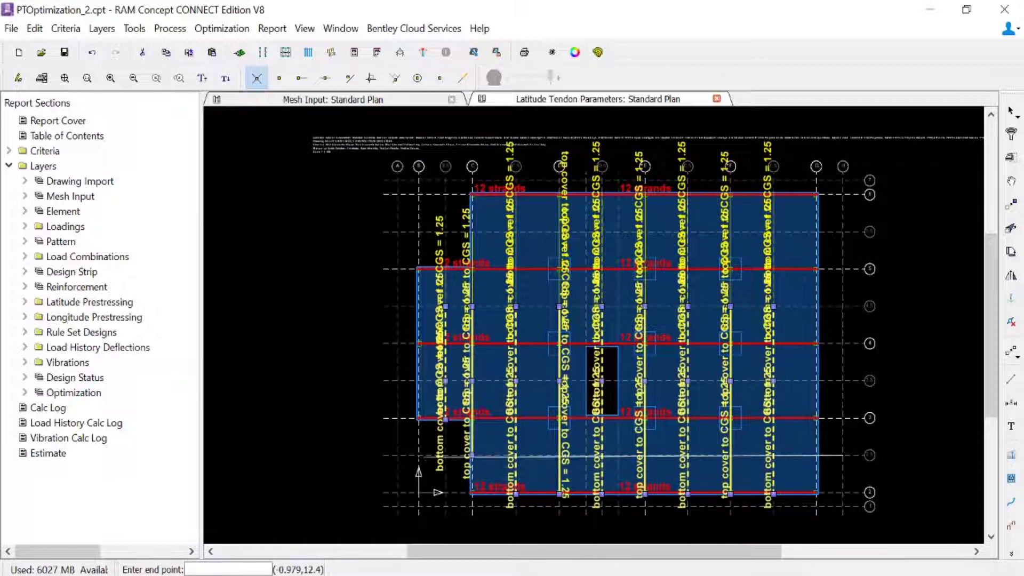
click(416, 455)
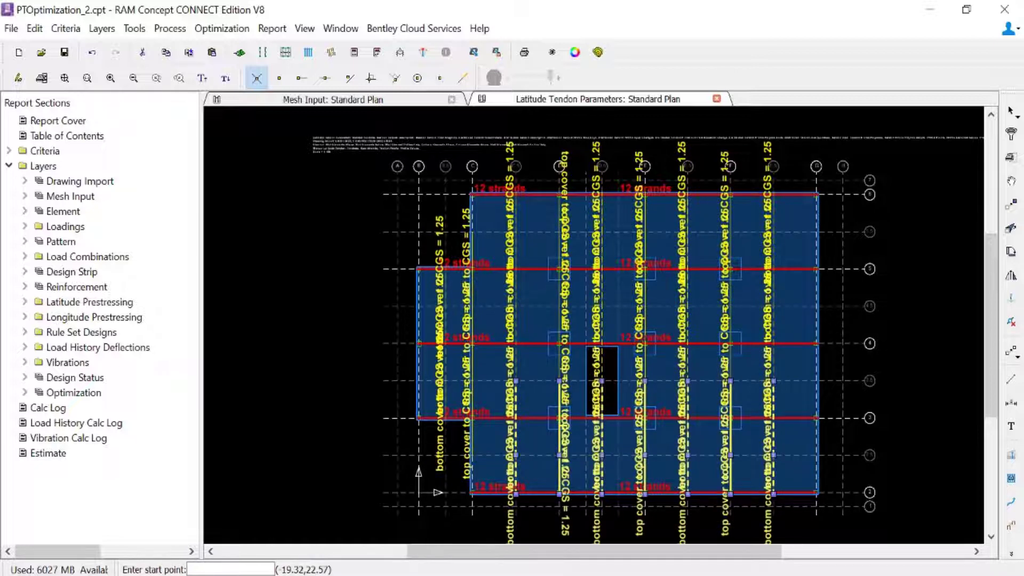